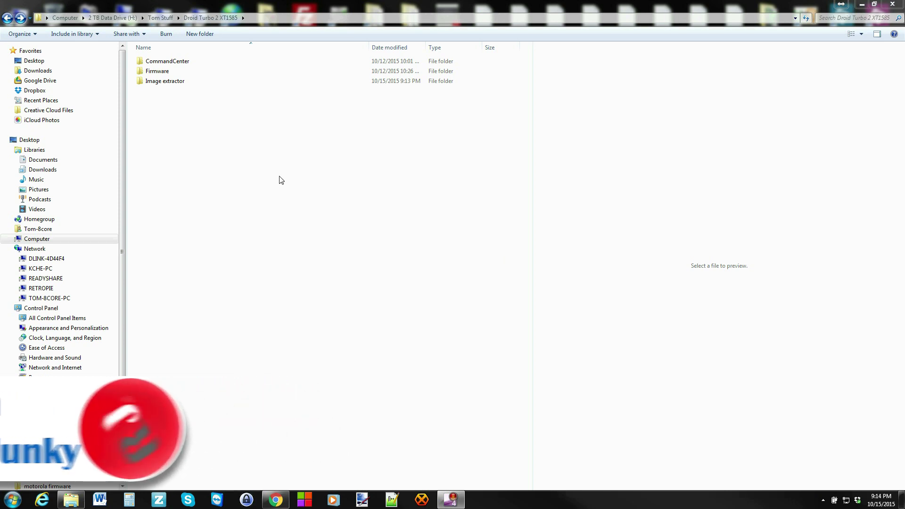
# - Open the Image extractor folder inside Droid Turbo 2 XT1585
pyautogui.doubleClick(161, 83)
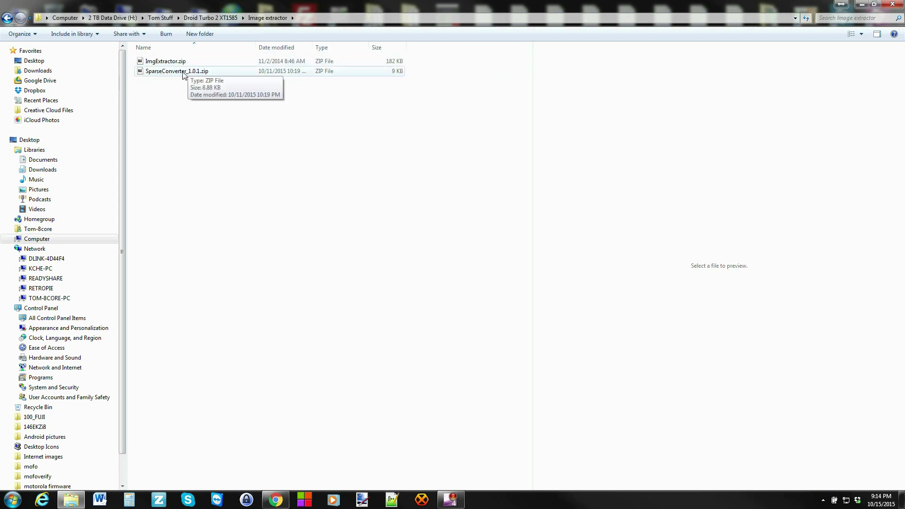
# - Extract ImgExtractor.exe from ImgExtractor.zip into the Image extractor folder with 7-Zip
pyautogui.click(169, 62)
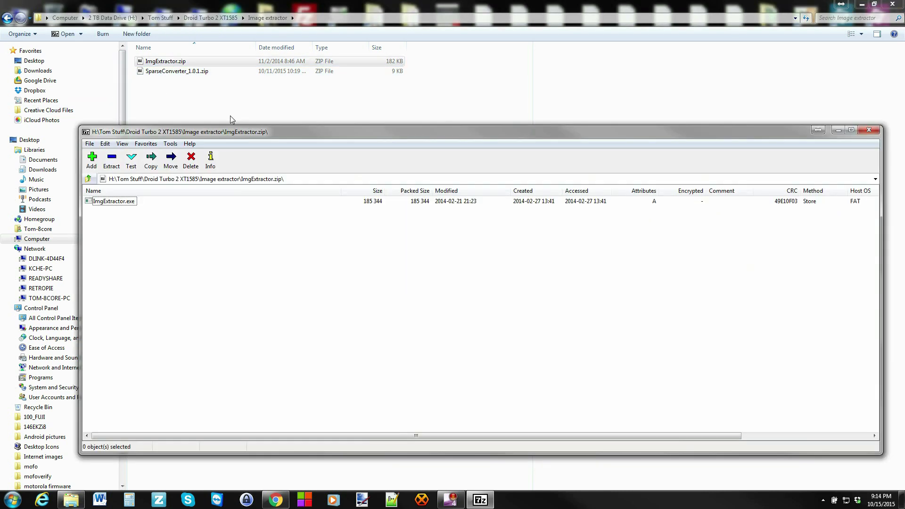
pyautogui.moveTo(328, 132); pyautogui.dragTo(368, 80)
pyautogui.click(152, 150)
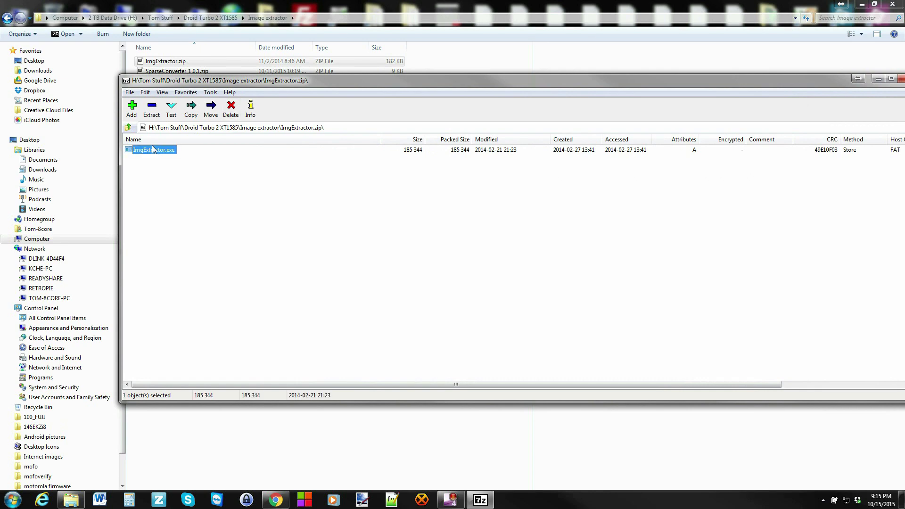
pyautogui.click(152, 109)
pyautogui.click(492, 300)
pyautogui.moveTo(852, 74); pyautogui.dragTo(729, 96)
pyautogui.click(775, 95)
# - Extract SparseConverter.exe from SparseConverter_1.0.1.zip into the same folder
pyautogui.click(171, 85)
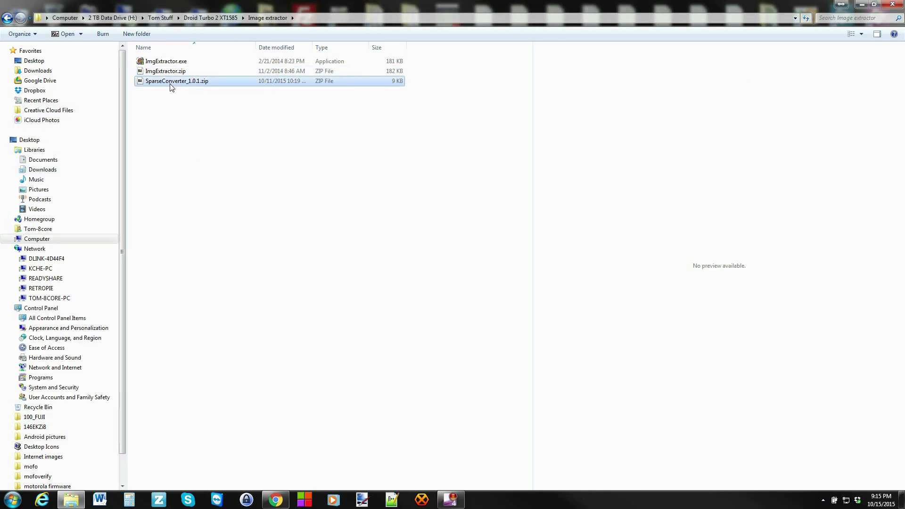
pyautogui.doubleClick(171, 85)
pyautogui.click(36, 166)
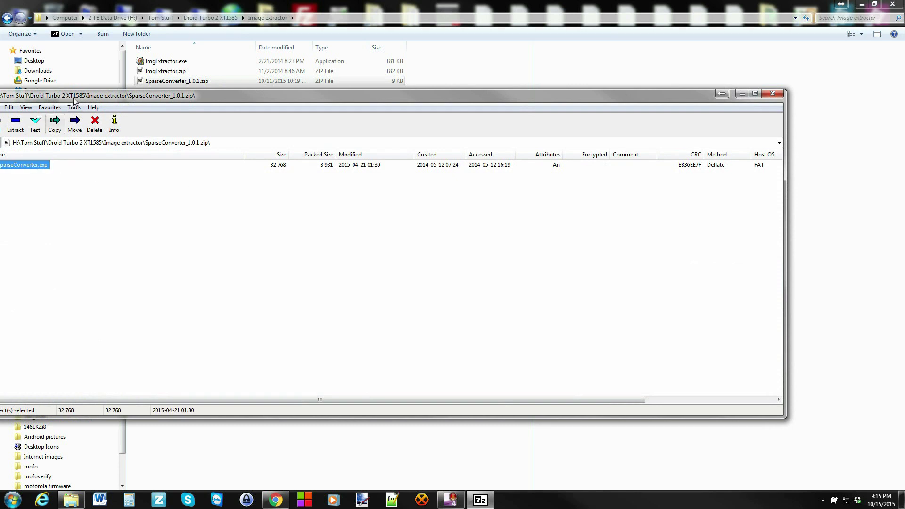
pyautogui.moveTo(74, 100); pyautogui.dragTo(79, 101)
pyautogui.click(21, 124)
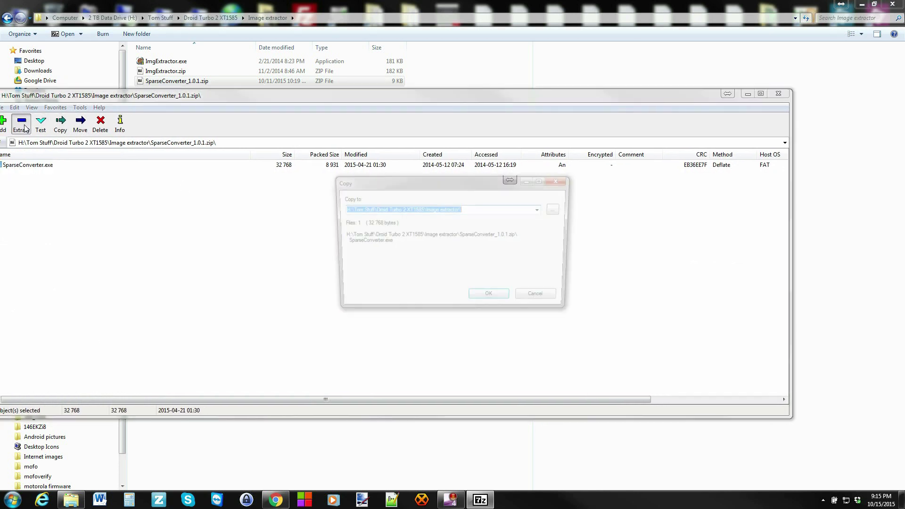
pyautogui.click(491, 300)
pyautogui.click(775, 96)
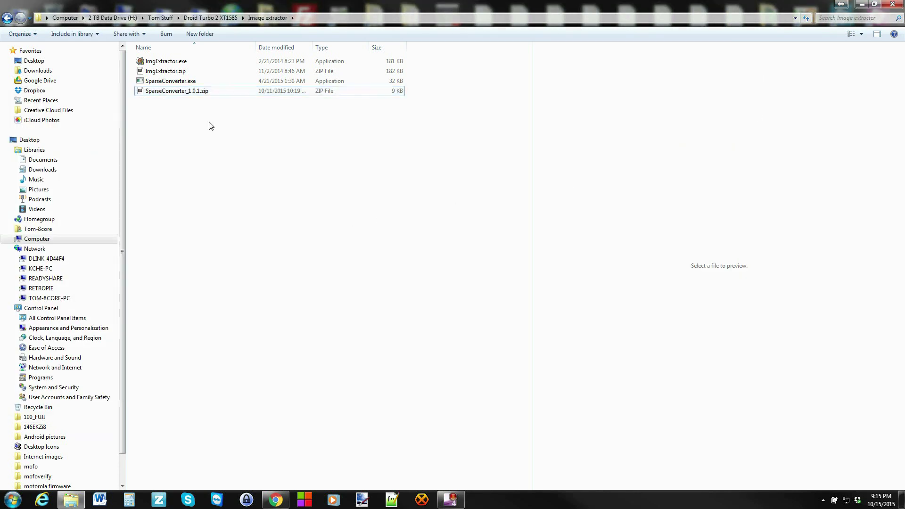
# - Copy SparseConverter.exe to the clipboard
pyautogui.click(189, 80)
pyautogui.press('Up')
pyautogui.press('Up')
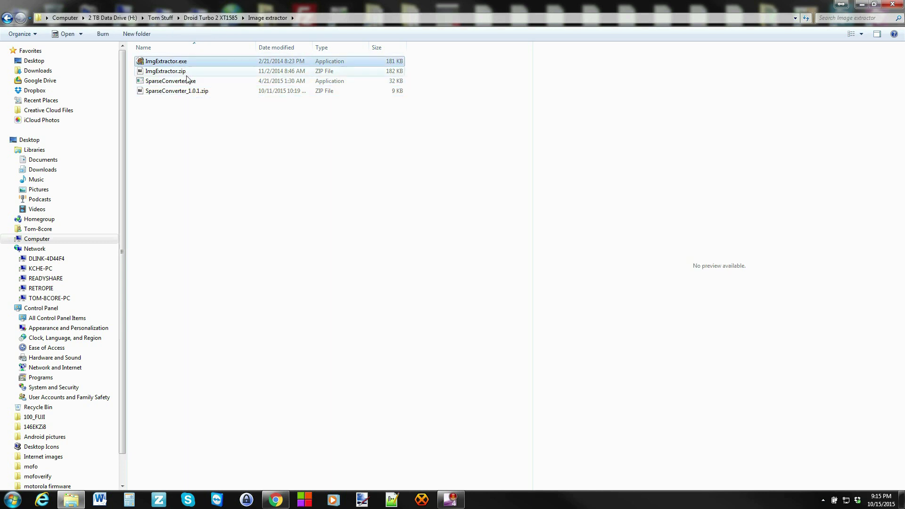
pyautogui.press('Down')
pyautogui.press('Down')
pyautogui.press('Up')
pyautogui.press('Up')
pyautogui.click(188, 136)
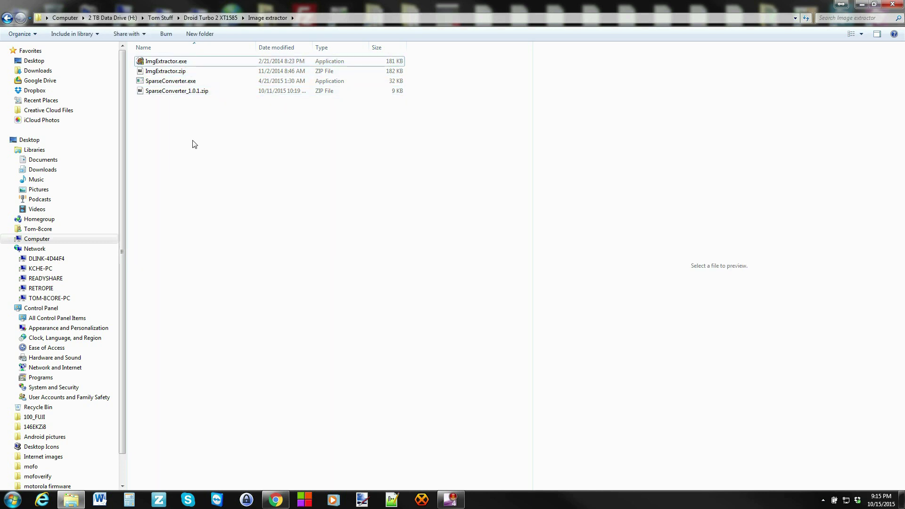
pyautogui.click(171, 82)
pyautogui.click(174, 125)
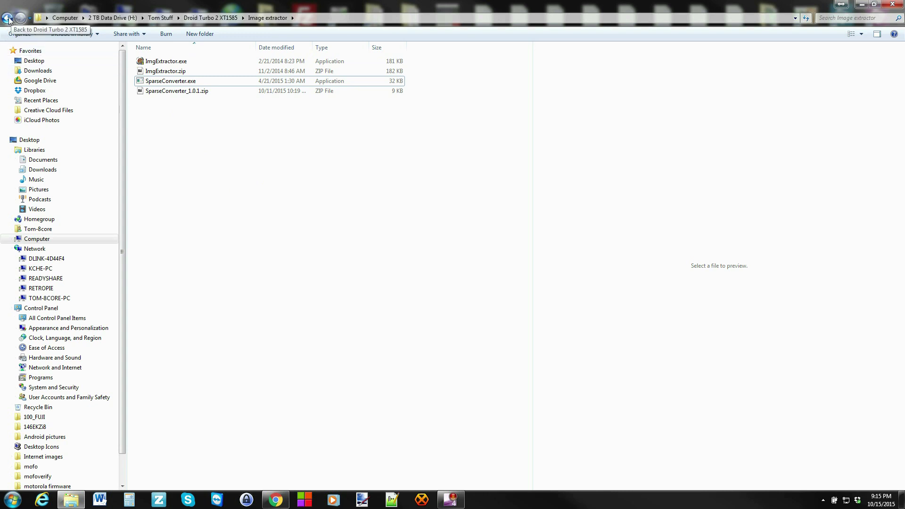
pyautogui.click(171, 83)
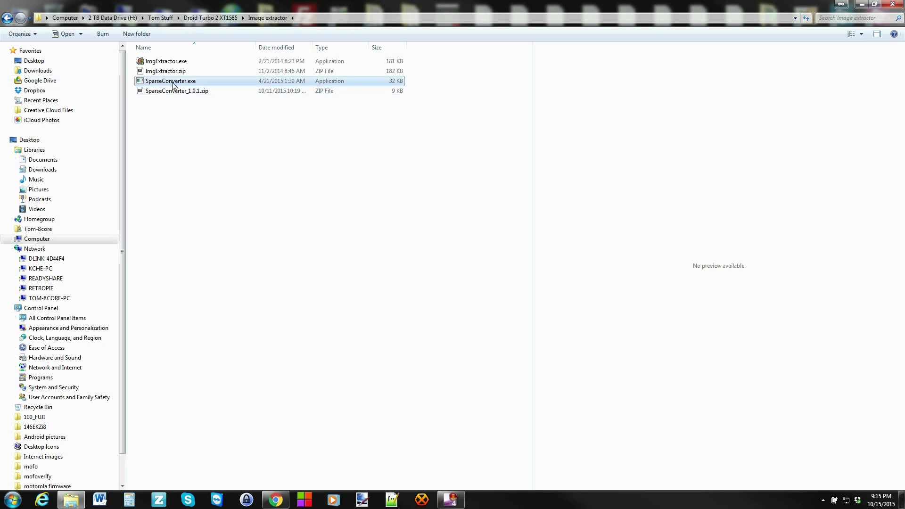
pyautogui.rightClick(172, 84)
pyautogui.click(202, 217)
# - Go to Firmware and open the extracted KINZIE_VERIZON firmware folder
pyautogui.click(11, 19)
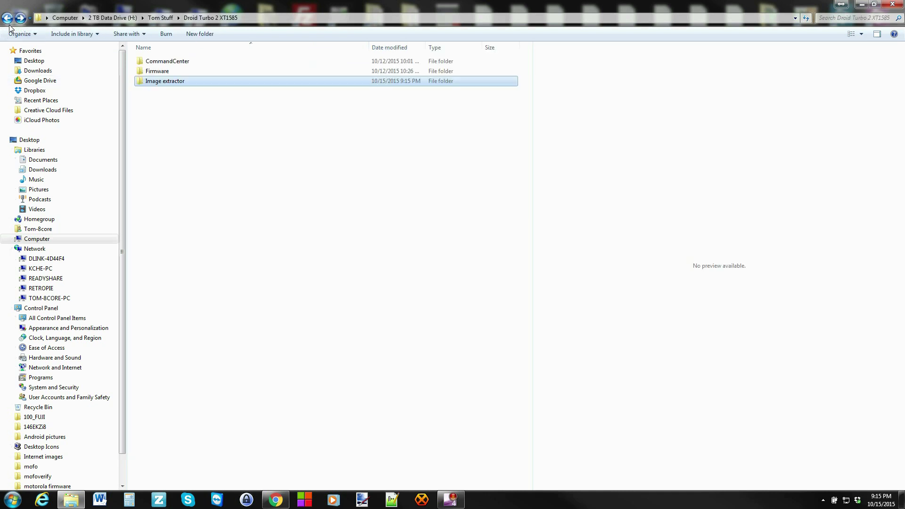
pyautogui.doubleClick(164, 72)
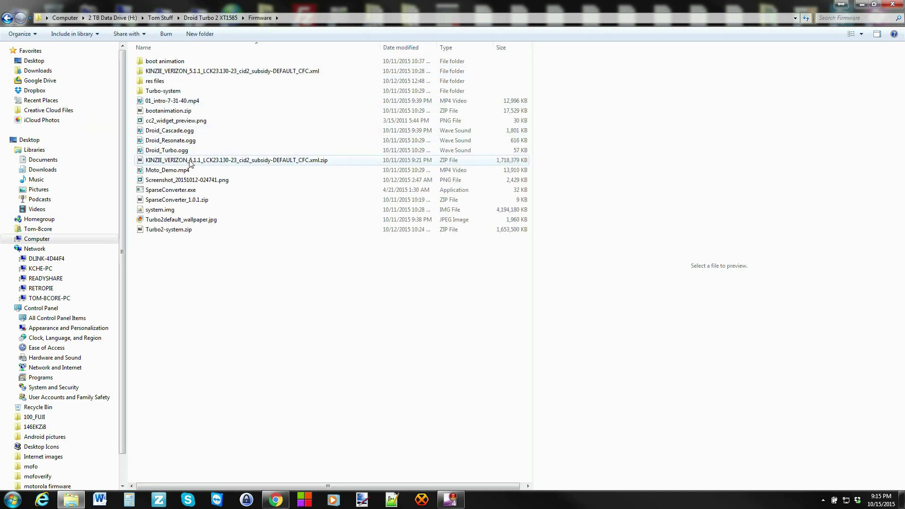
pyautogui.click(191, 160)
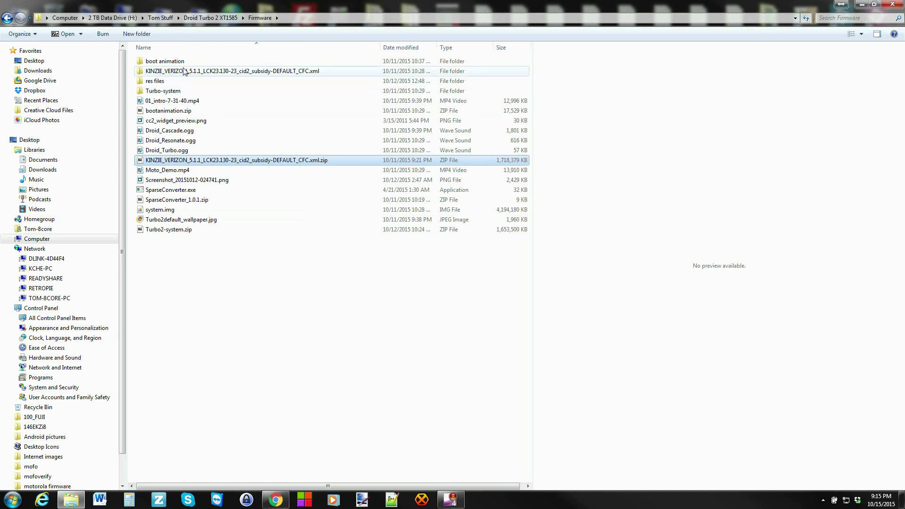
pyautogui.doubleClick(217, 72)
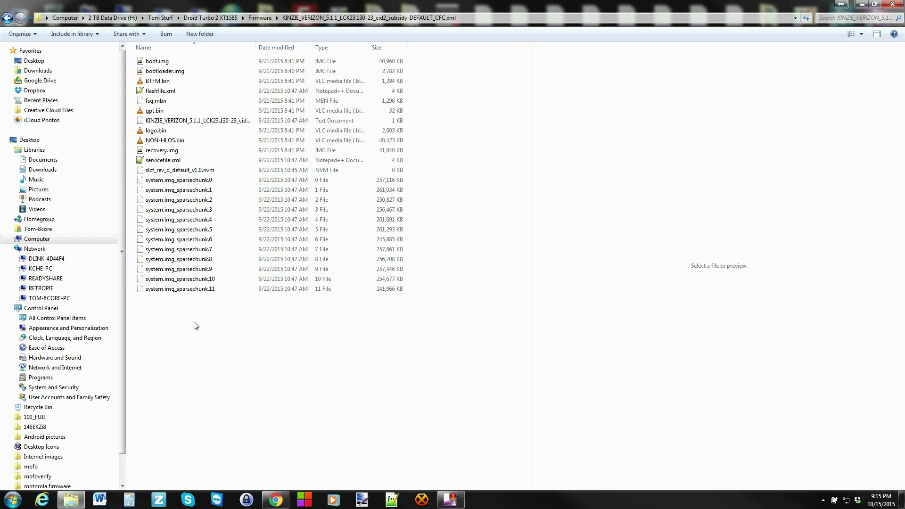
# - Paste SparseConverter.exe among the sparsechunk files and try running it once
pyautogui.rightClick(170, 320)
pyautogui.click(202, 380)
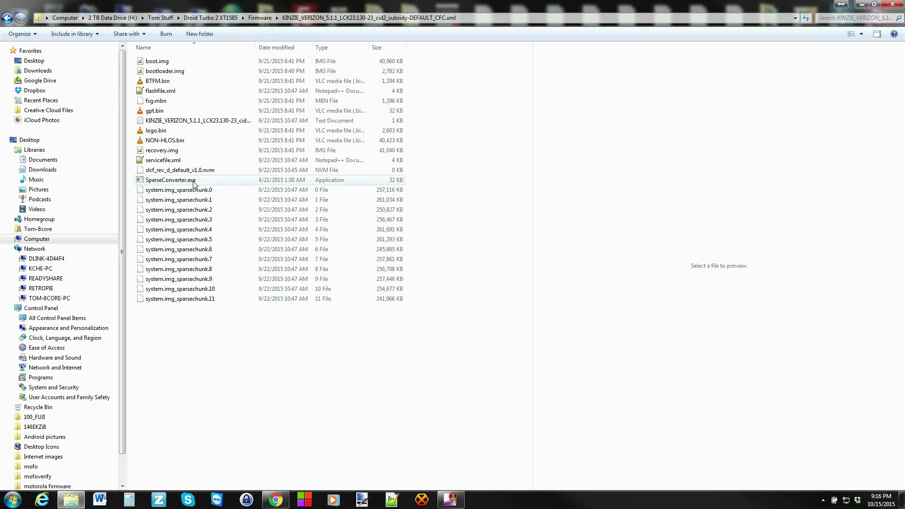
pyautogui.doubleClick(193, 181)
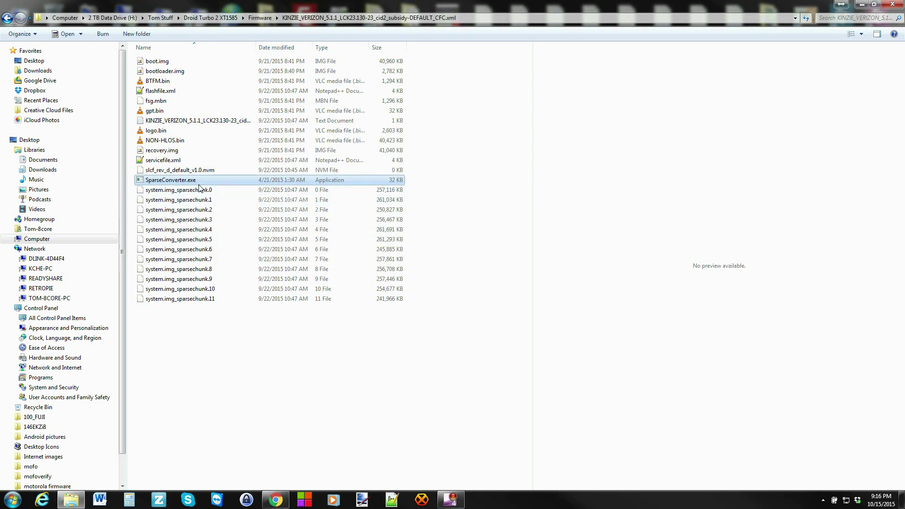
pyautogui.rightClick(163, 339)
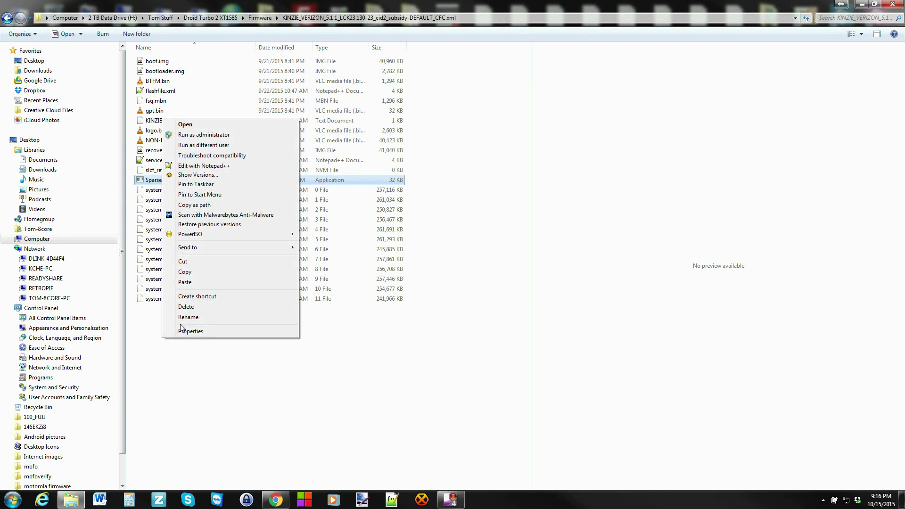
pyautogui.click(158, 357)
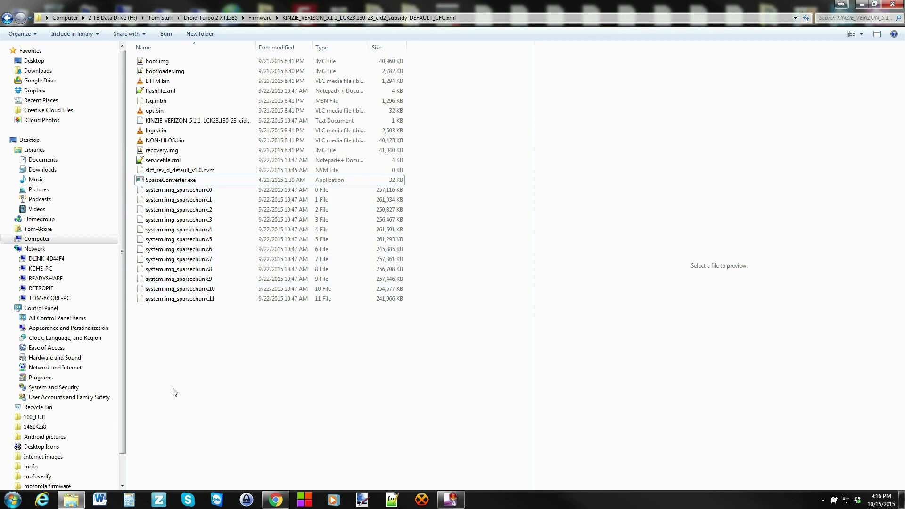
pyautogui.keyDown('shift'); pyautogui.rightClick(157, 359); pyautogui.keyUp('shift')
# - Open a command window in the firmware folder and print SparseConverter's usage help
pyautogui.click(198, 296)
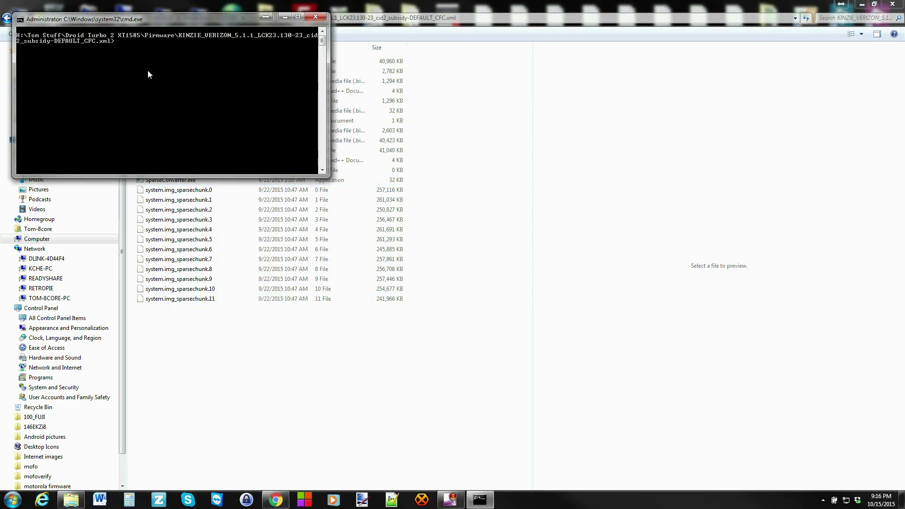
pyautogui.moveTo(184, 19); pyautogui.dragTo(609, 146)
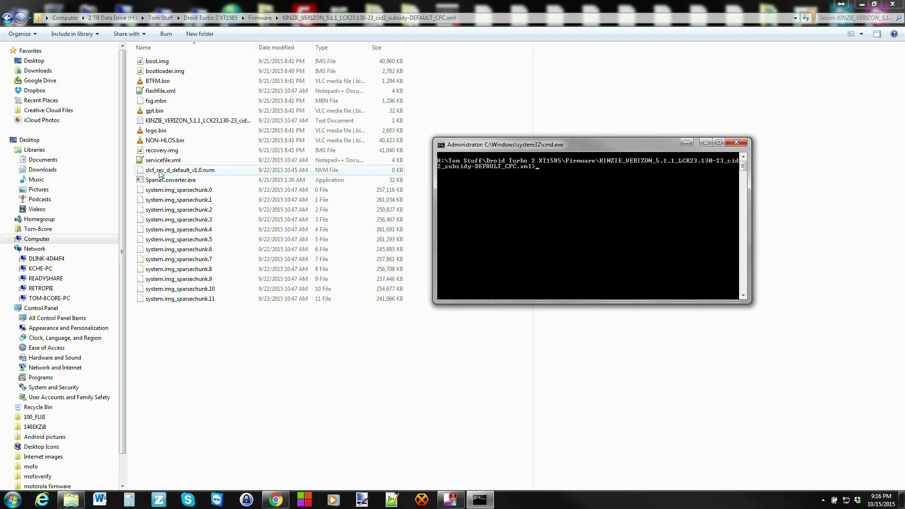
pyautogui.moveTo(160, 178); pyautogui.dragTo(566, 212)
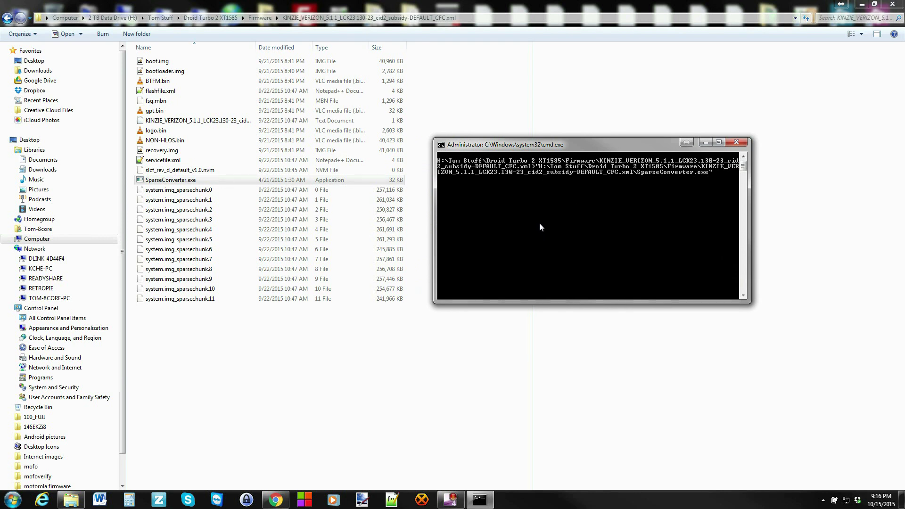
pyautogui.press('Return')
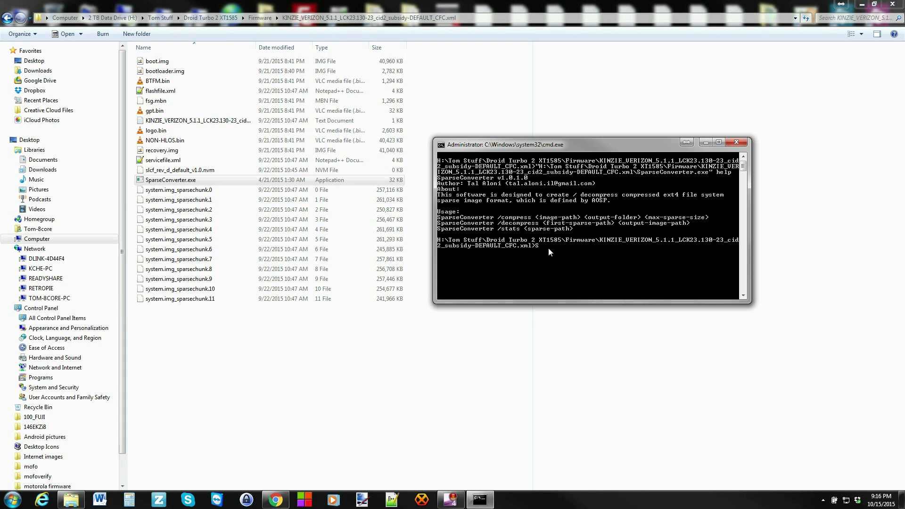
# - Start typing the 'SparseConverter /decompress' command
pyautogui.write('r')
pyautogui.write('seConverter /decompress')
pyautogui.click(196, 193)
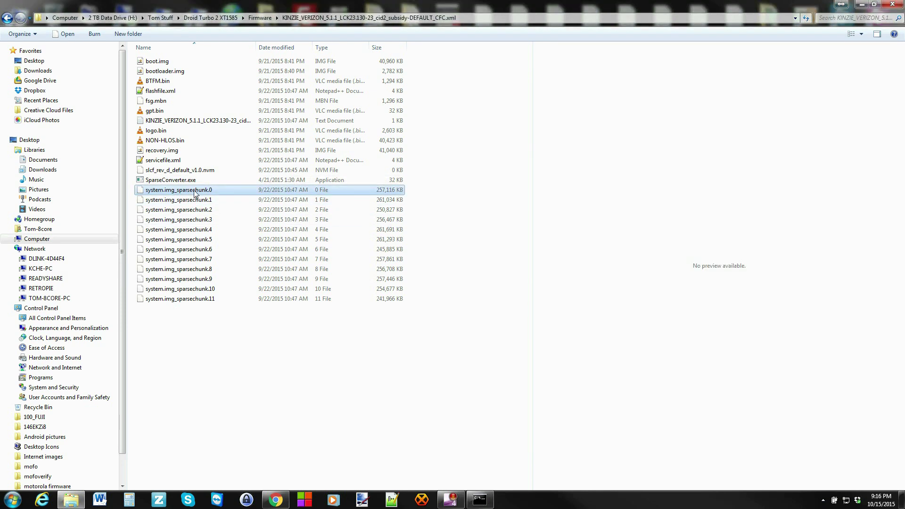
# - Copy the name system.img_sparsechunk.0 and paste it after the decompress command
pyautogui.rightClick(213, 193)
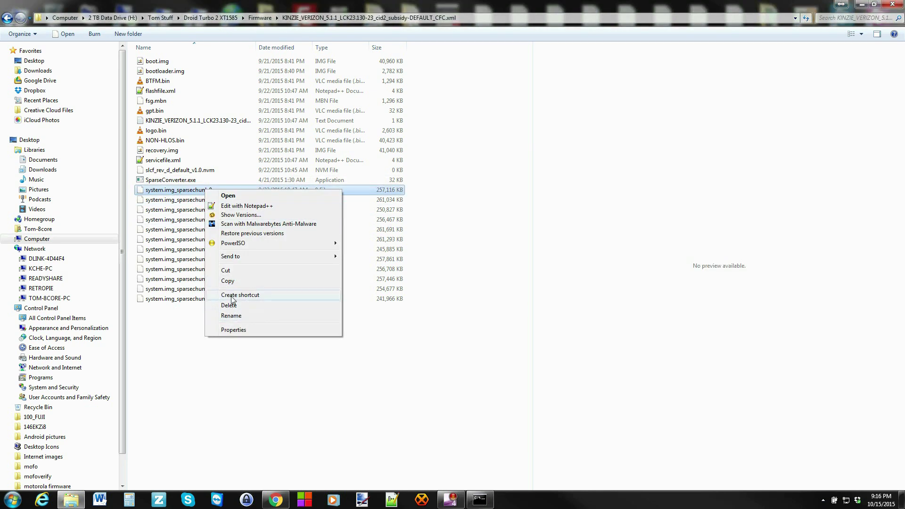
pyautogui.click(233, 315)
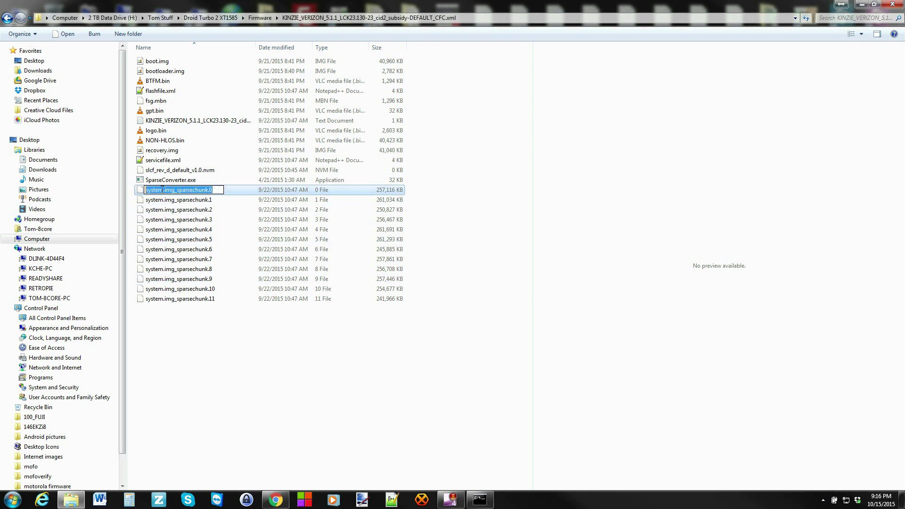
pyautogui.rightClick(170, 193)
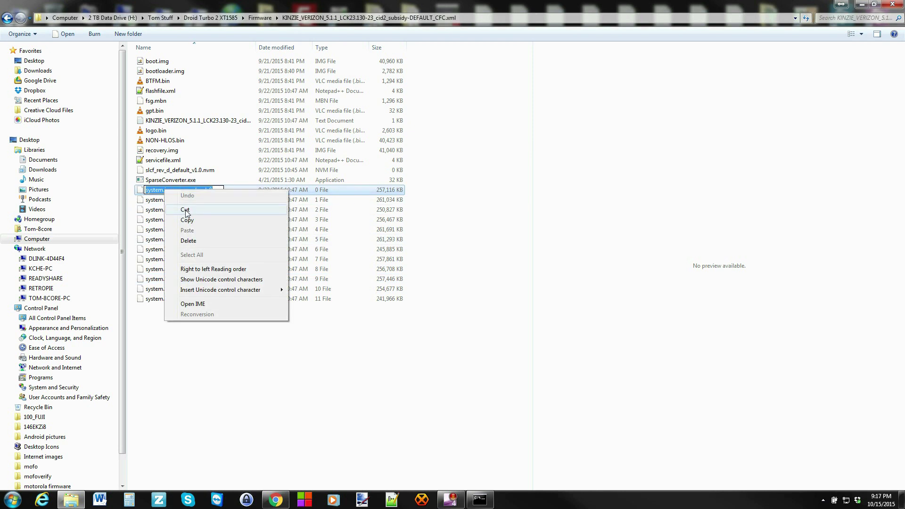
pyautogui.press('Escape')
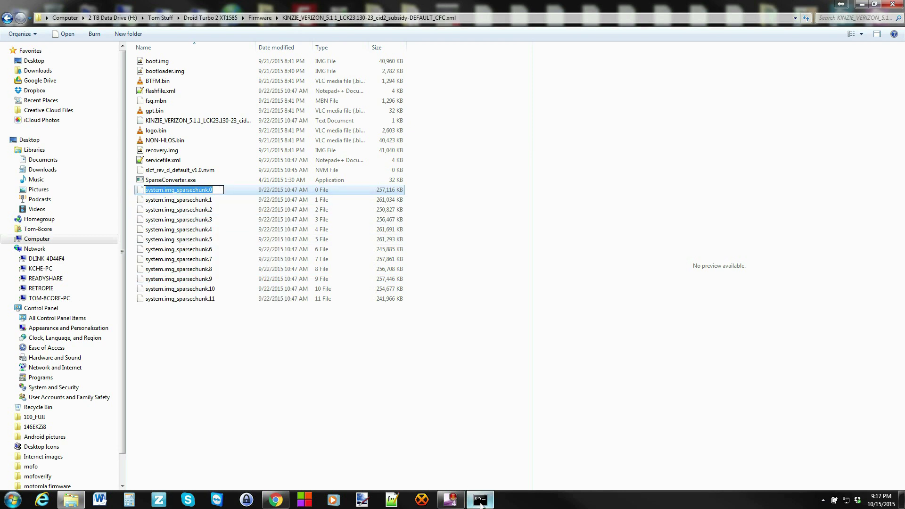
pyautogui.click(480, 500)
pyautogui.rightClick(652, 258)
pyautogui.click(671, 284)
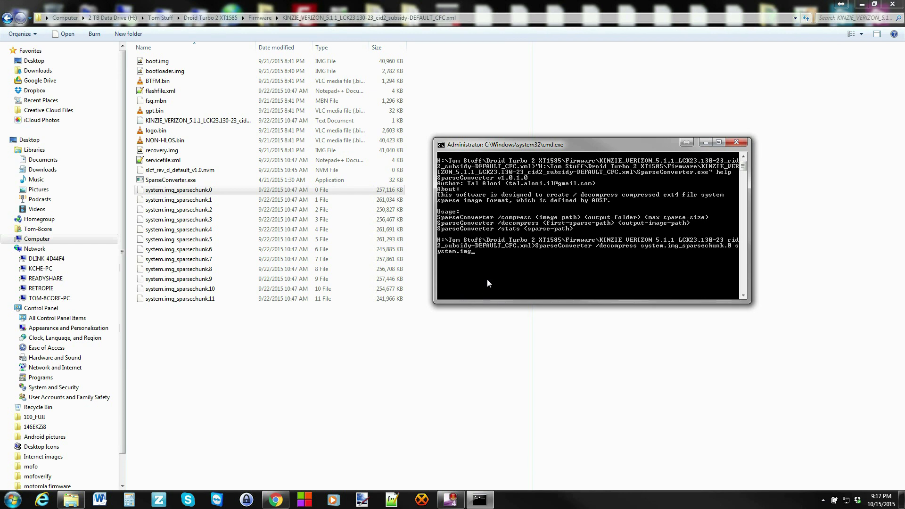
# - Run 'SparseConverter /decompress system.img_sparsechunk.0 system.img' to merge chunks .0 through .11
pyautogui.press('Return')
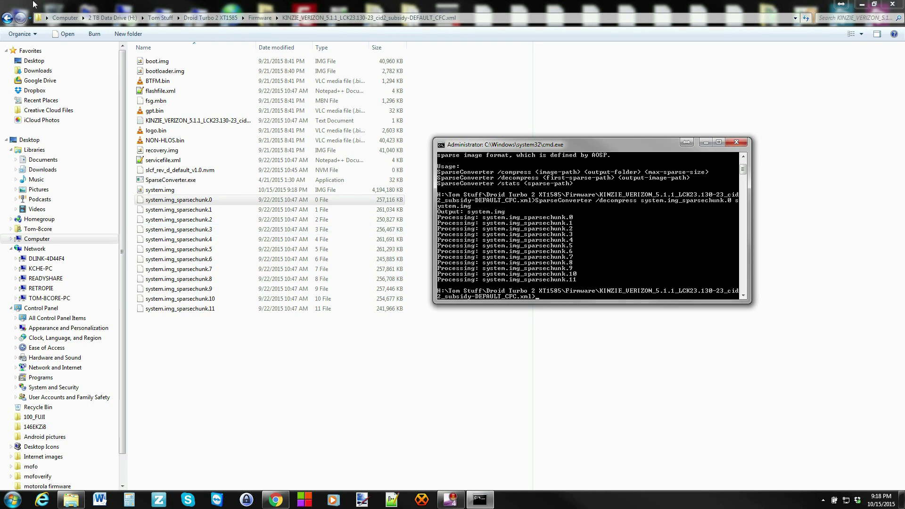
# - Copy the 4,194,180 KB system.img and paste it into the Image extractor folder
pyautogui.click(166, 190)
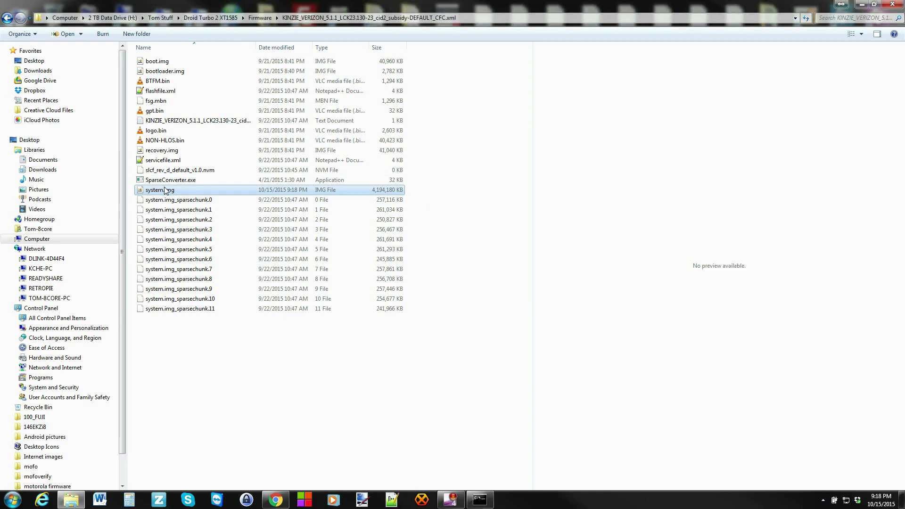
pyautogui.rightClick(181, 189)
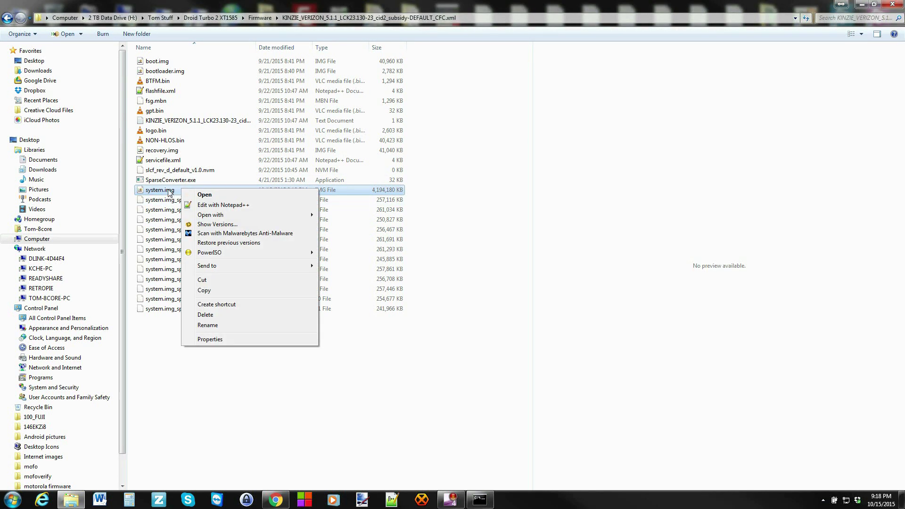
pyautogui.click(168, 190)
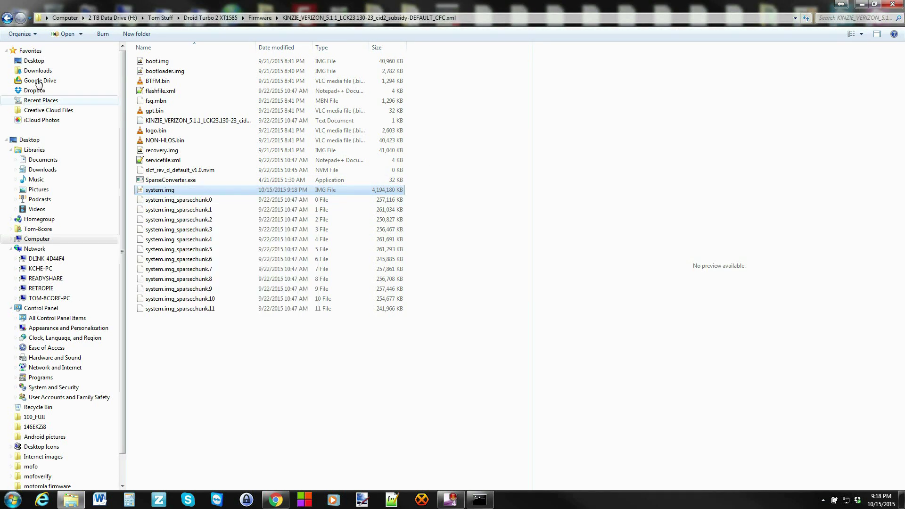
pyautogui.rightClick(206, 194)
pyautogui.click(228, 283)
pyautogui.click(8, 18)
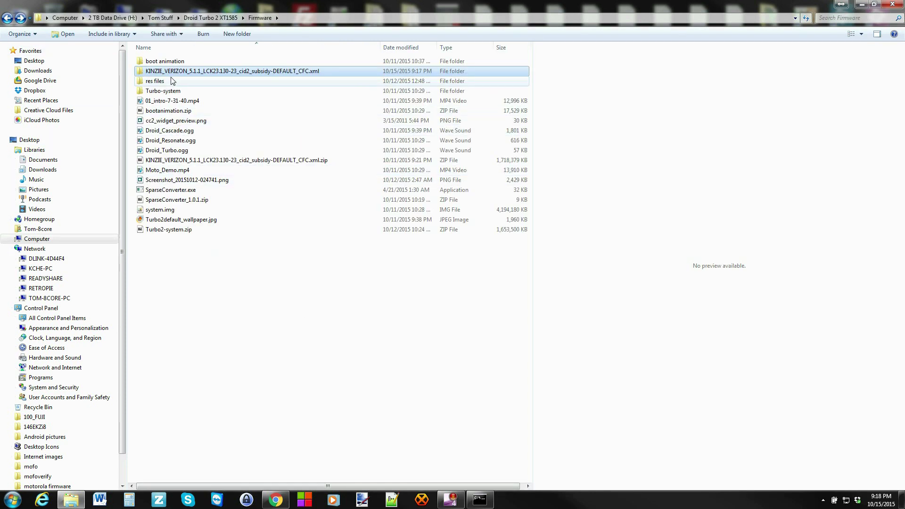
pyautogui.click(7, 18)
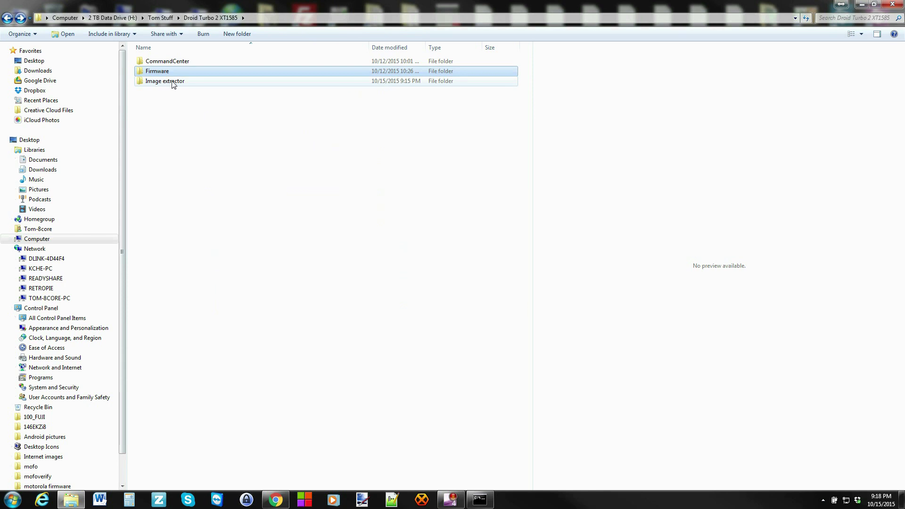
pyautogui.doubleClick(173, 83)
pyautogui.rightClick(166, 151)
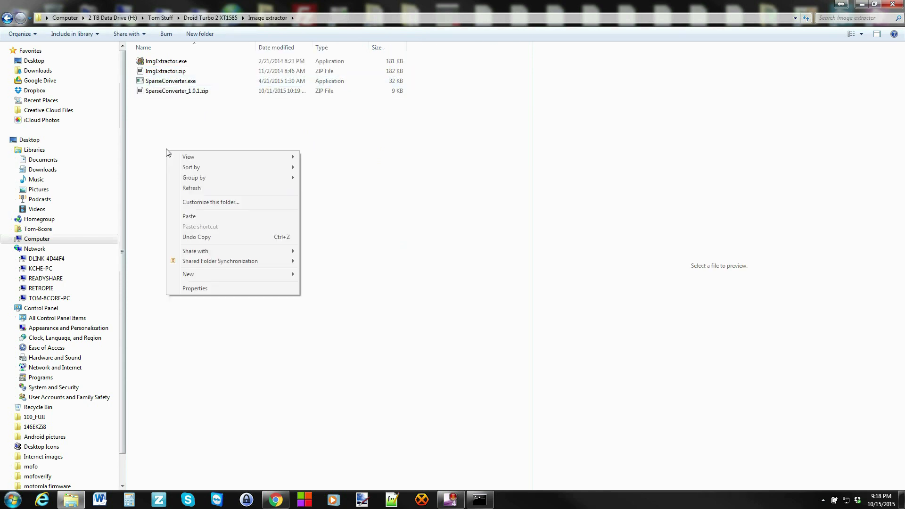
pyautogui.click(191, 216)
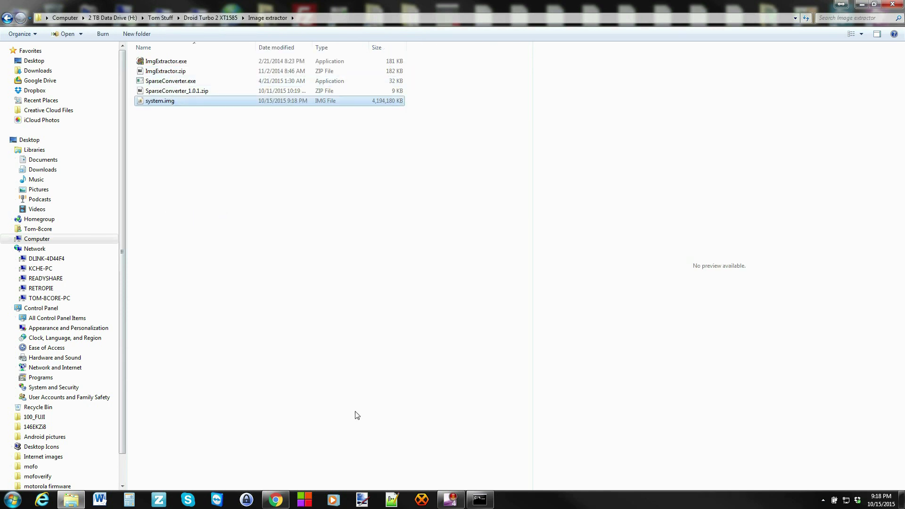
# - Close the old console and open a new command window in Image extractor
pyautogui.click(485, 500)
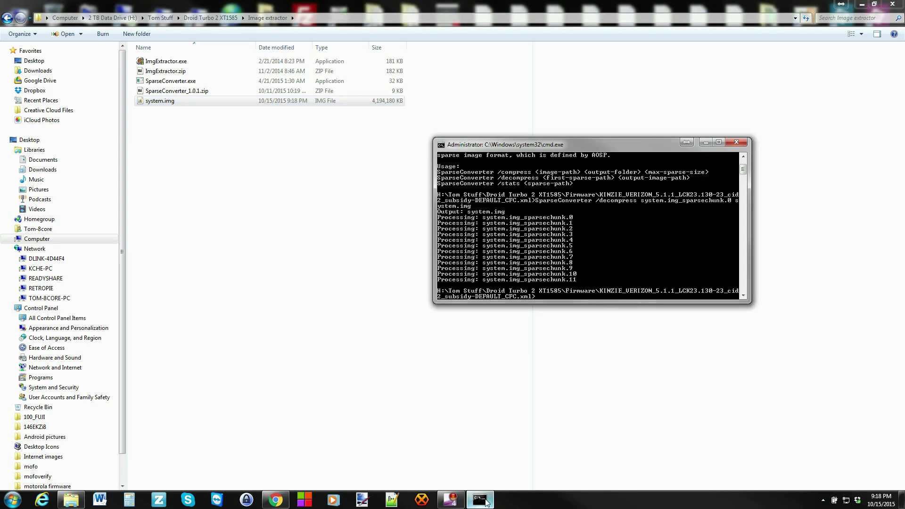
pyautogui.click(736, 142)
pyautogui.click(188, 184)
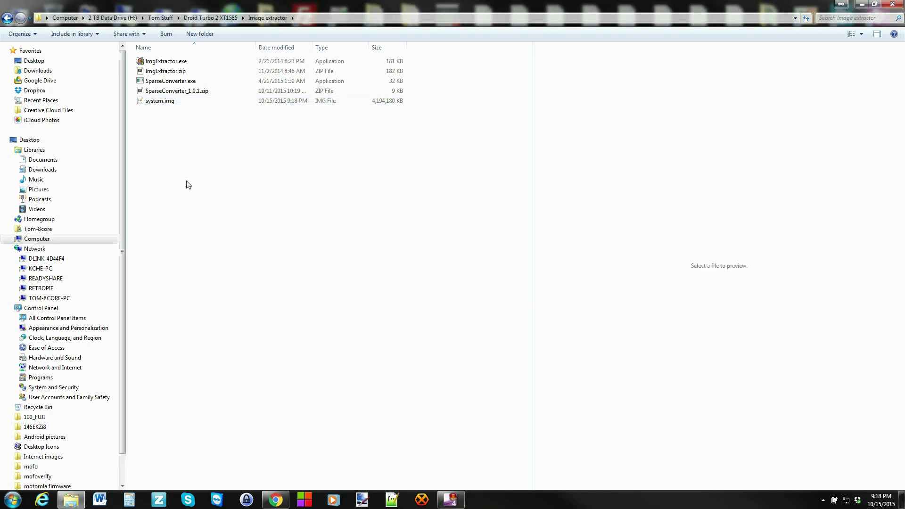
pyautogui.rightClick(192, 183)
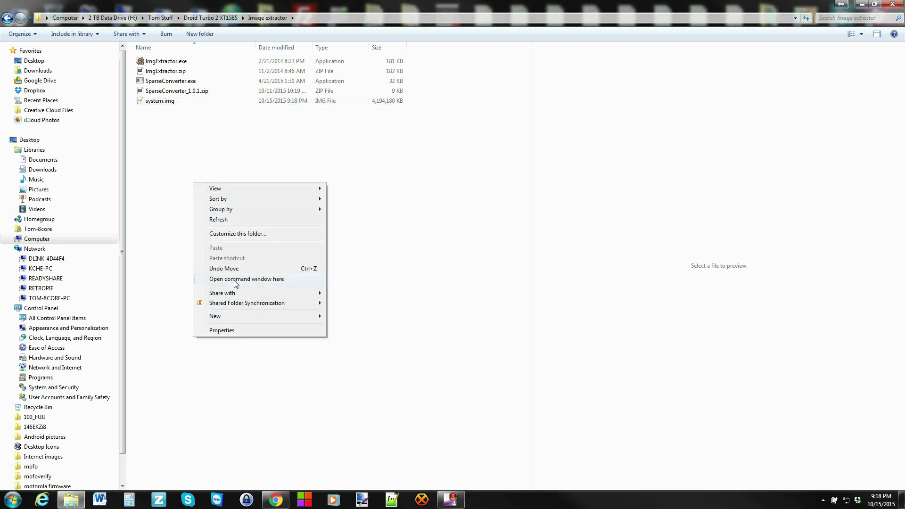
pyautogui.click(235, 279)
pyautogui.moveTo(208, 22); pyautogui.dragTo(232, 166)
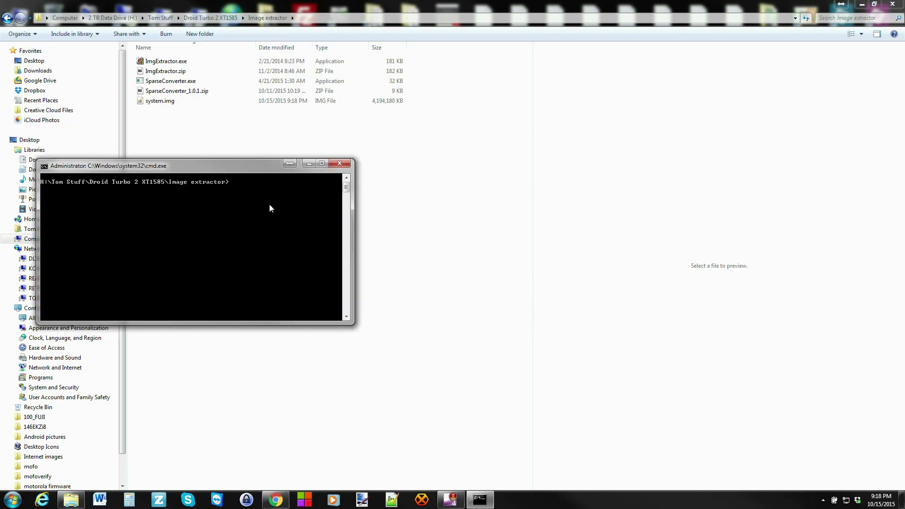
# - Launch ImgExtractor.exe to view its 1.3.4 usage help, then return to the prompt
pyautogui.doubleClick(174, 61)
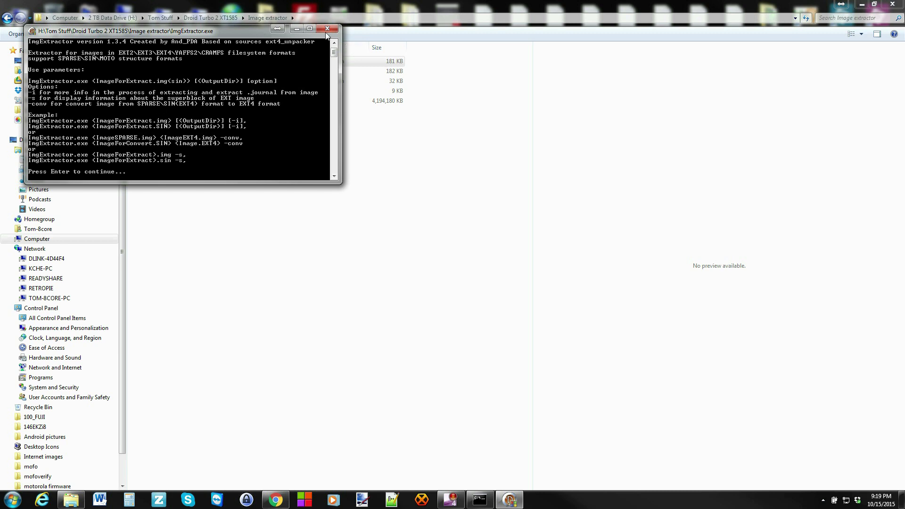
pyautogui.press('Return')
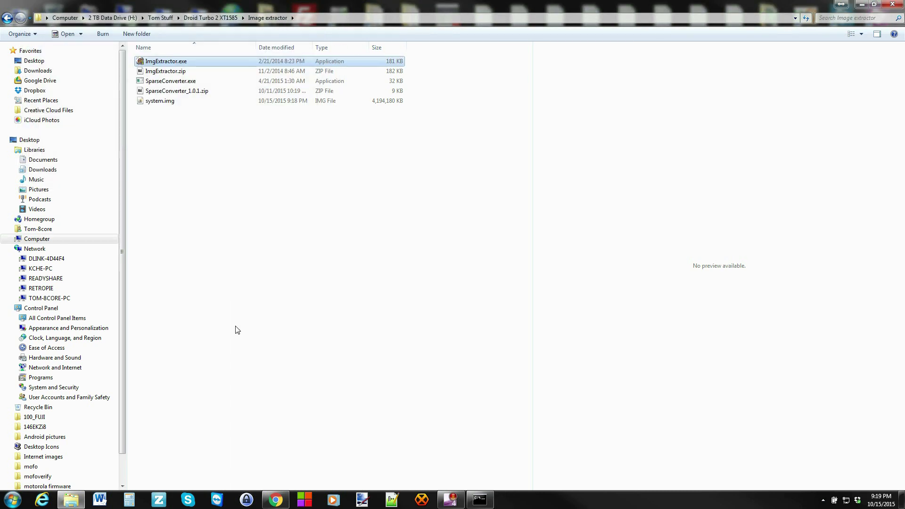
pyautogui.click(482, 501)
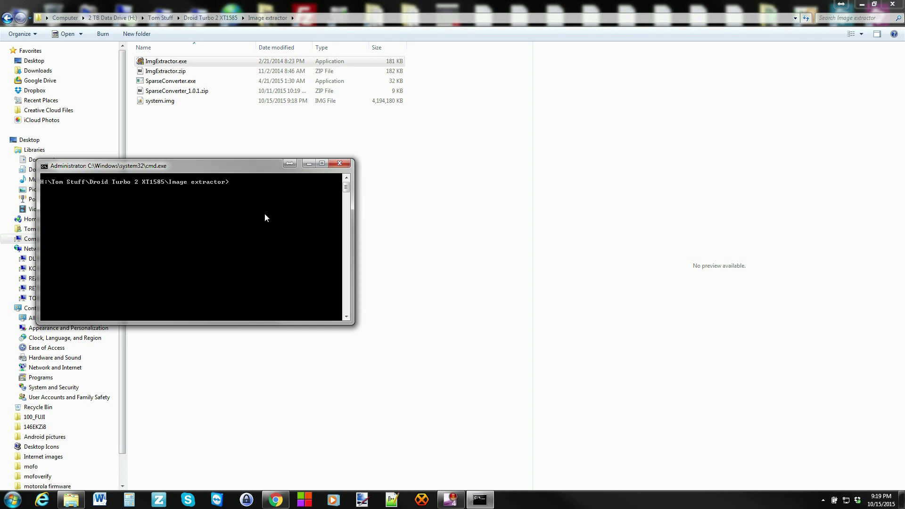
# - Run 'ImgExtractor system.img system-pull', yielding 646 folders, 3278 files and 138 symlinks
pyautogui.write('img')
pyautogui.press('Left')
pyautogui.press('BackSpace')
pyautogui.write('E')
pyautogui.press('Left')
pyautogui.press('Left')
pyautogui.press('Left')
pyautogui.press('BackSpace')
pyautogui.write('I')
pyautogui.write('S')
pyautogui.press('BackSpace')
pyautogui.write('system.img system')
pyautogui.write(' pull')
pyautogui.press('BackSpace')
pyautogui.write('-')
pyautogui.press('Return')
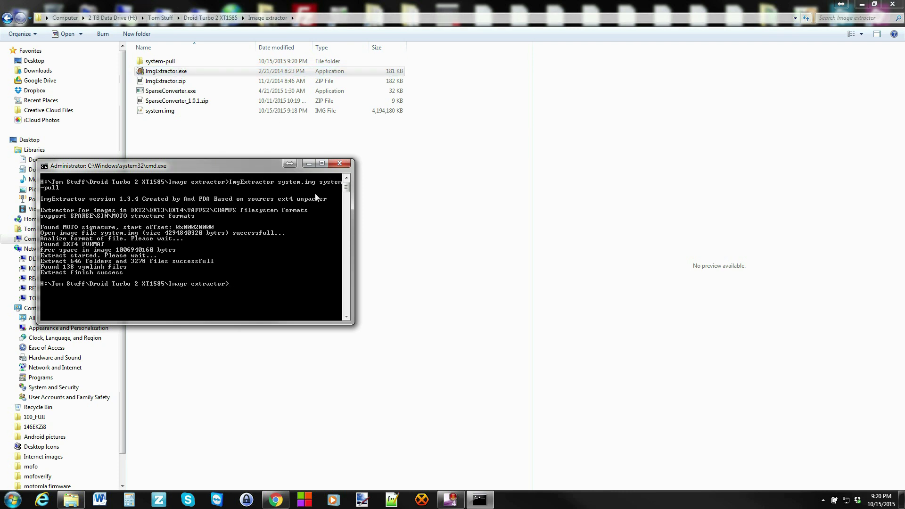
pyautogui.click(326, 165)
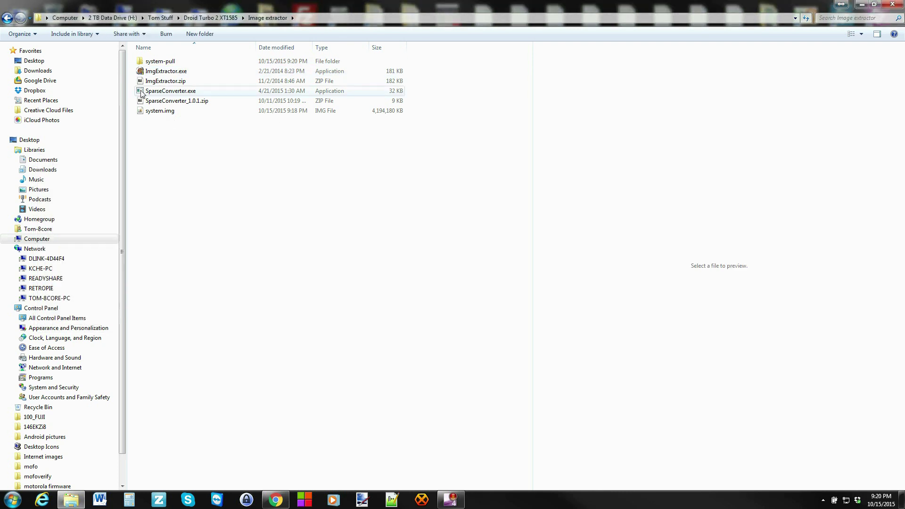
# - Open the system-pull folder, try opening build.prop, dismiss the Open with prompt, and bring up its context menu
pyautogui.doubleClick(160, 61)
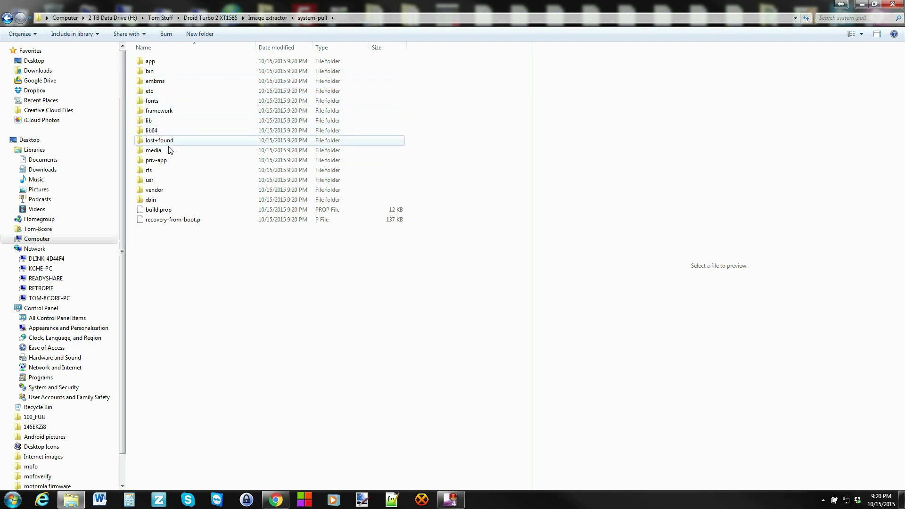
pyautogui.doubleClick(165, 213)
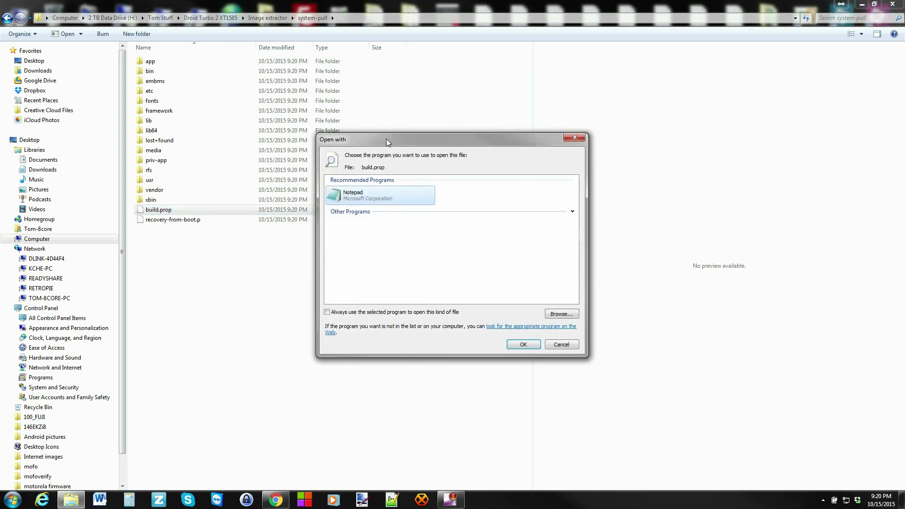
pyautogui.click(581, 136)
pyautogui.rightClick(152, 209)
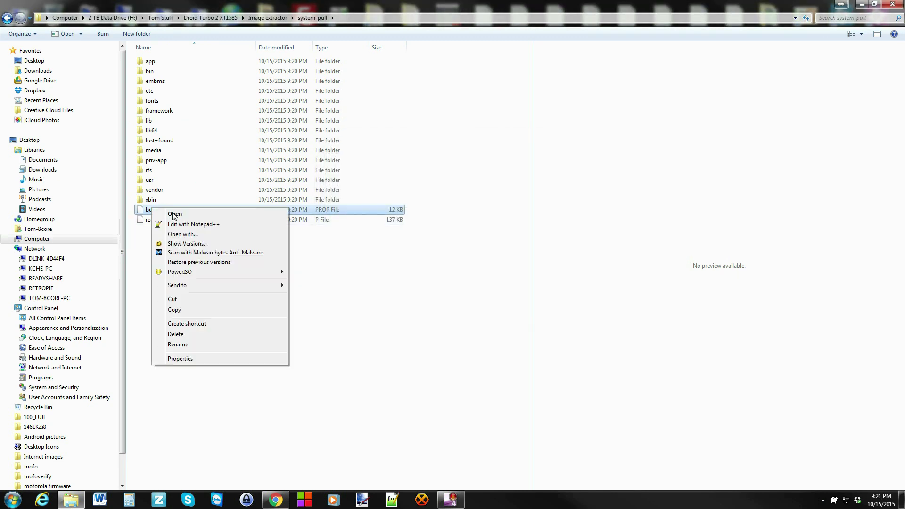
pyautogui.click(188, 226)
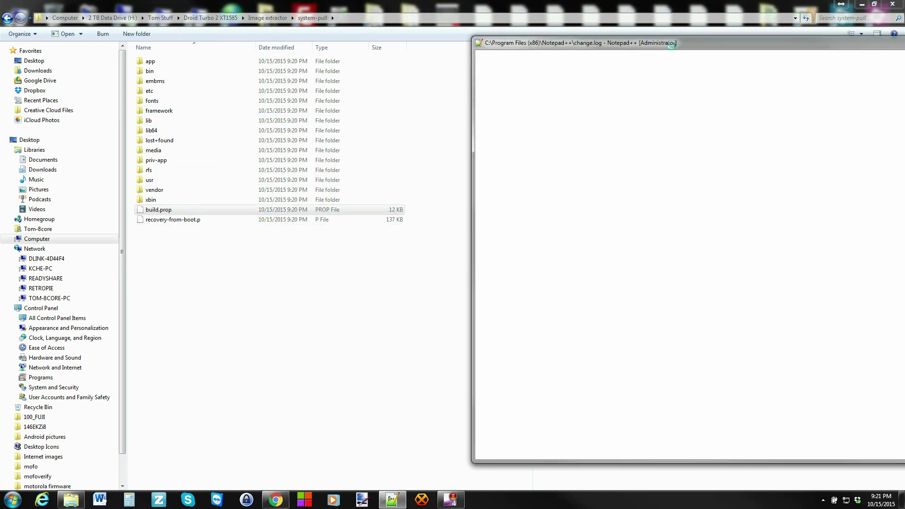
pyautogui.moveTo(671, 44); pyautogui.dragTo(337, 26)
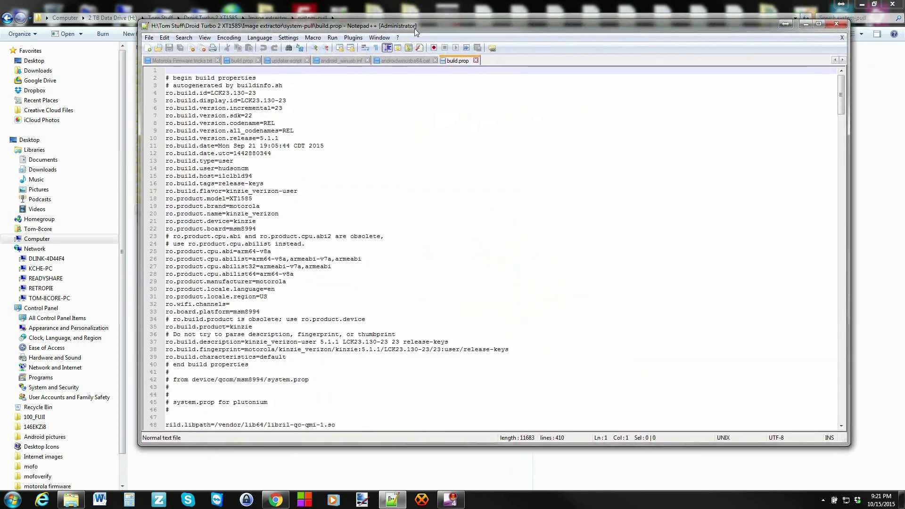
pyautogui.moveTo(415, 30); pyautogui.dragTo(404, 31)
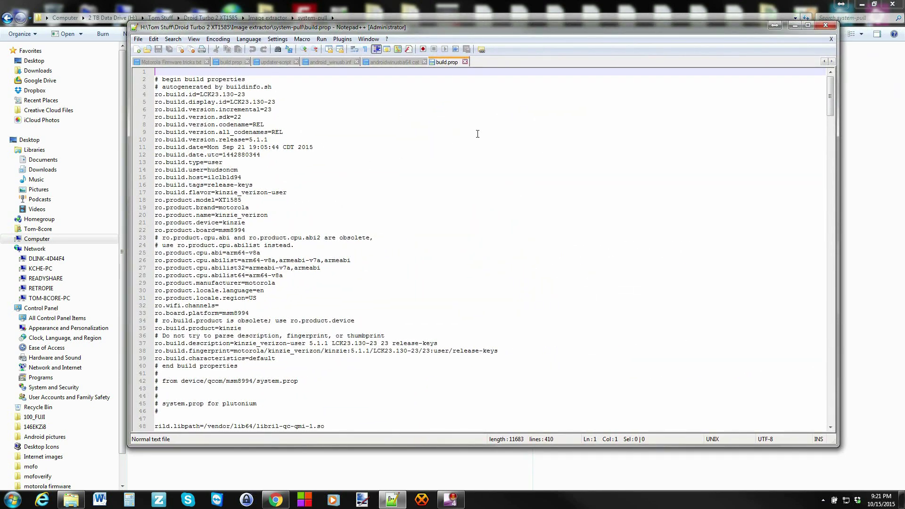
pyautogui.click(825, 26)
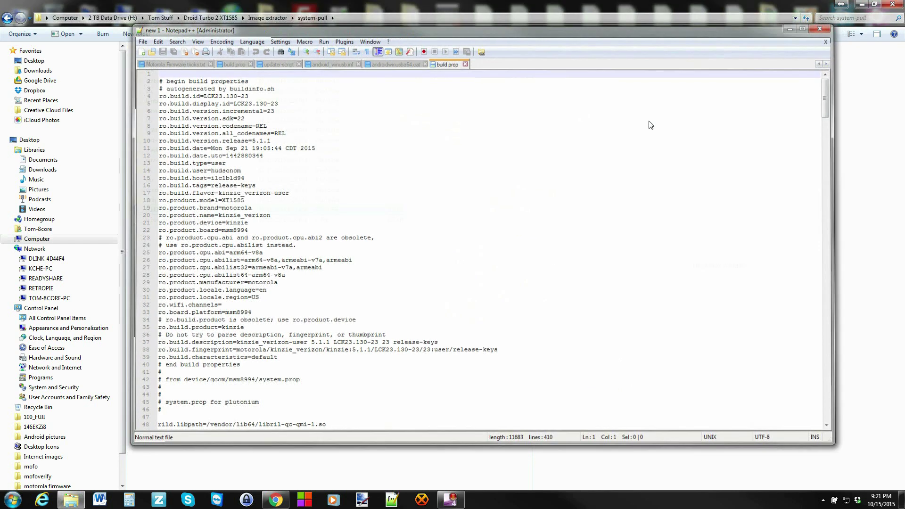
# - Revisit system-pull, then navigate back through Image extractor up to the Droid Turbo 2 XT1585 folder
pyautogui.click(7, 18)
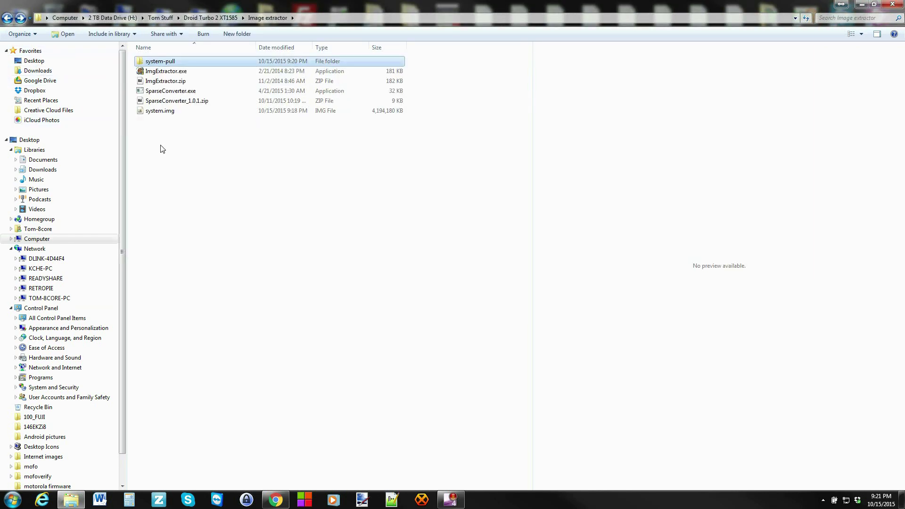
pyautogui.doubleClick(155, 62)
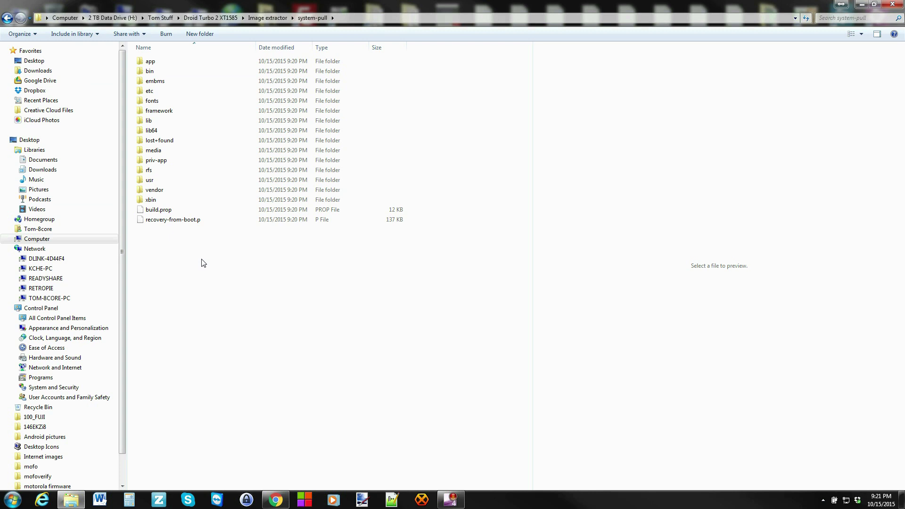
pyautogui.click(6, 21)
pyautogui.click(6, 21)
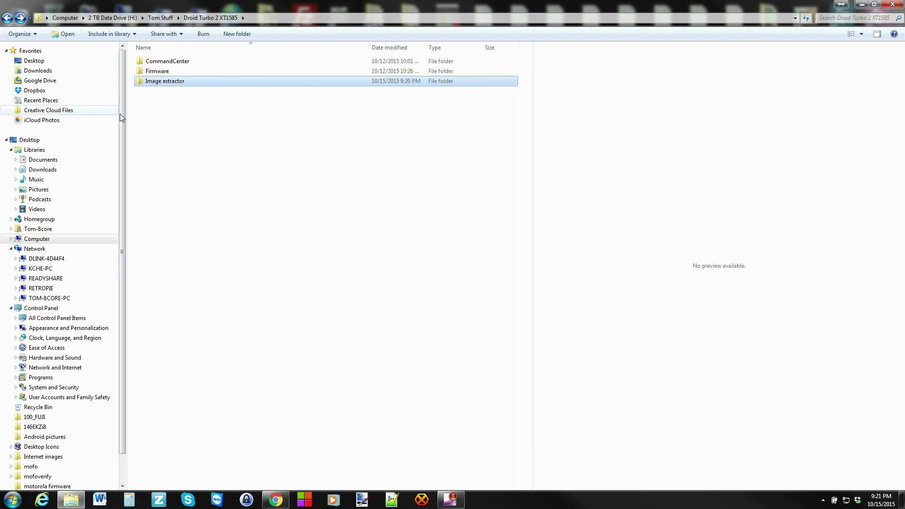
pyautogui.click(163, 99)
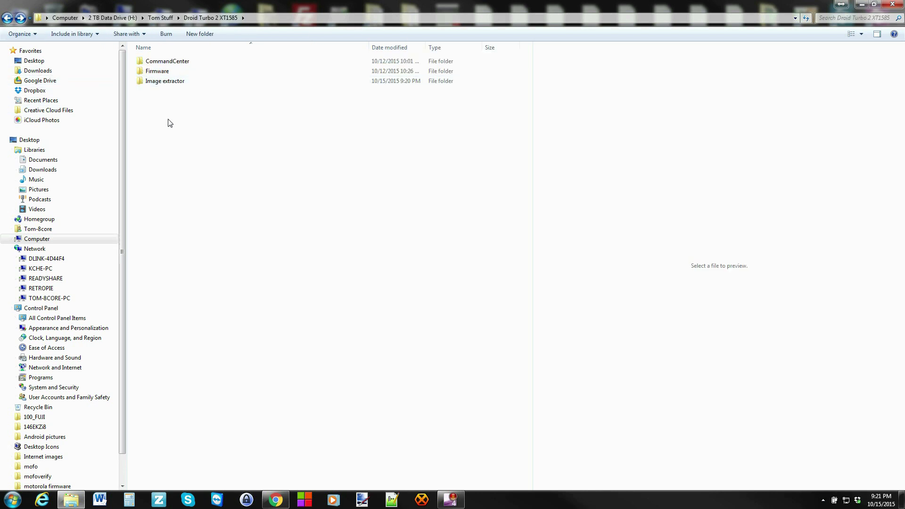